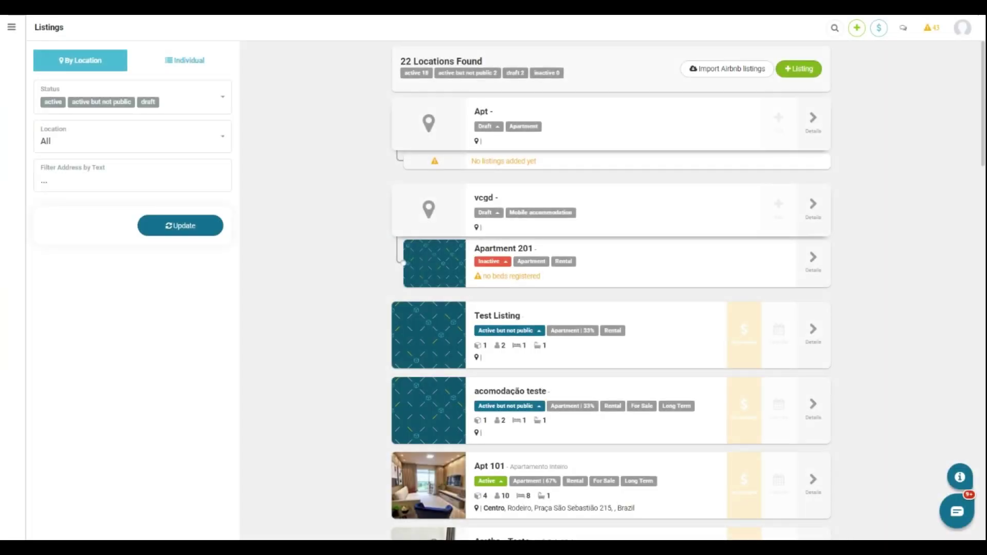
# - Open the draft location Apt and start adding a new listing inside it
pyautogui.click(11, 28)
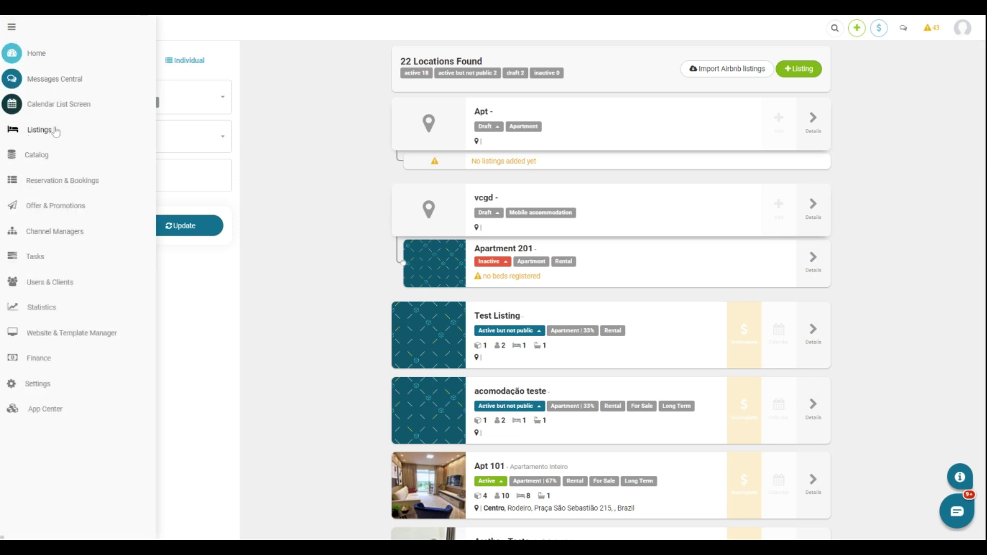
pyautogui.click(176, 148)
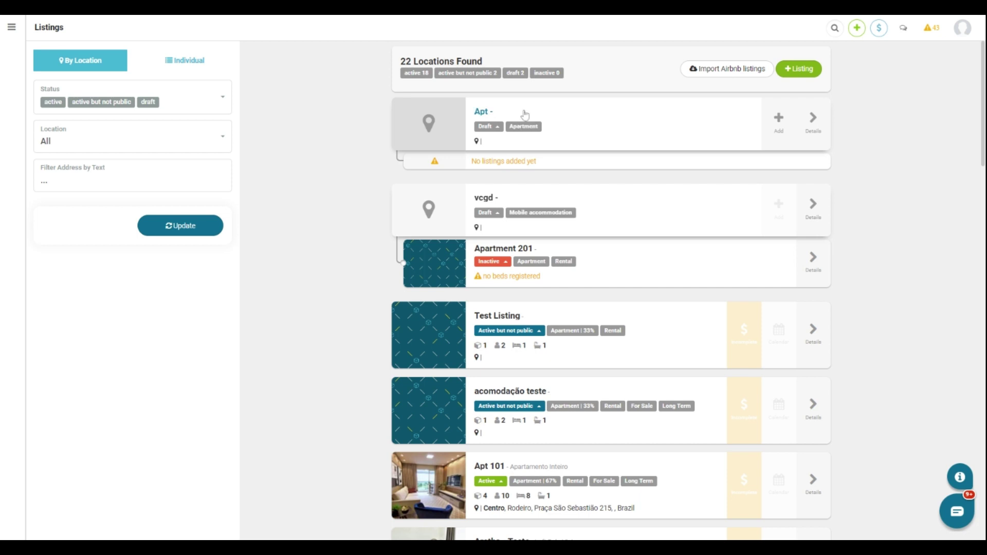
pyautogui.click(814, 129)
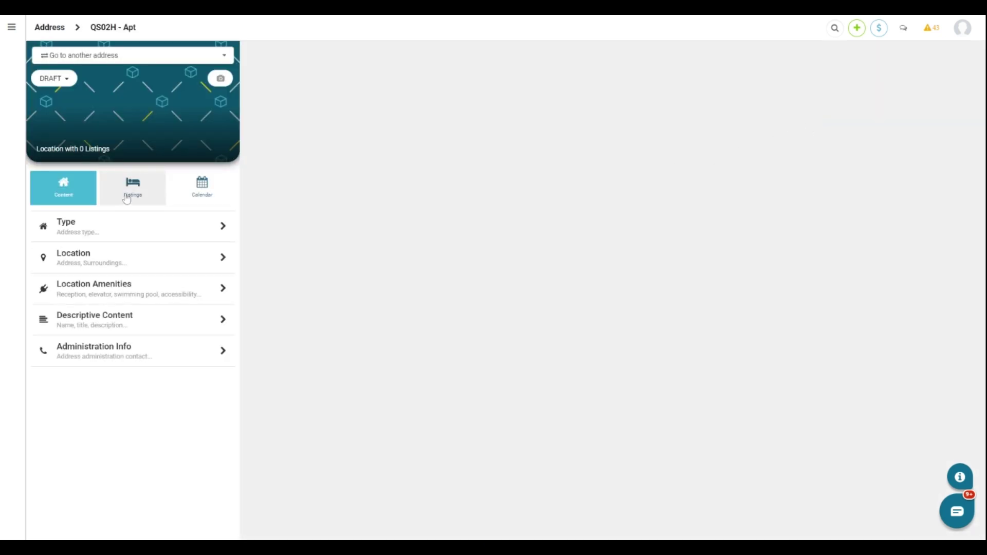
pyautogui.click(127, 200)
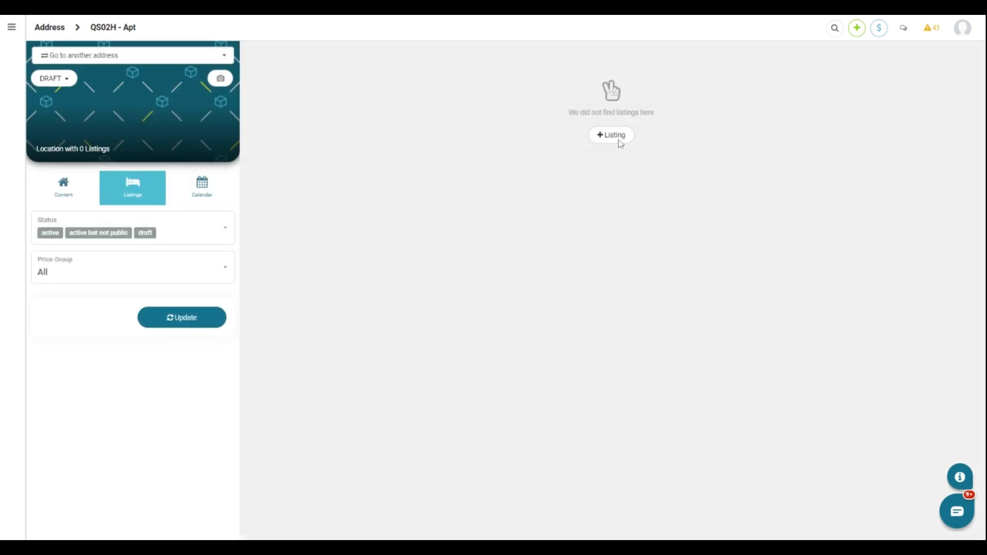
pyautogui.click(614, 135)
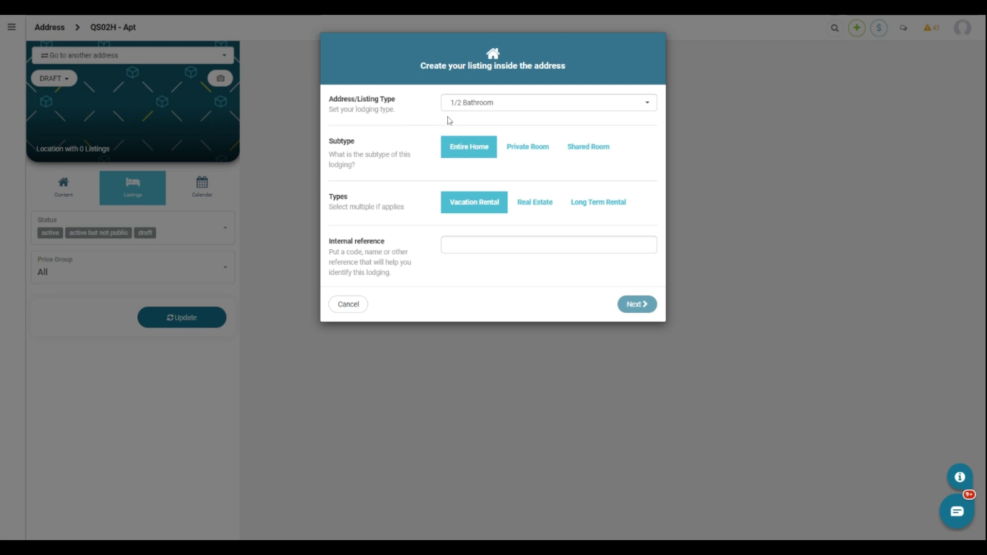
# - Set the new listing's type to Apartment with the subtype Entire Home
pyautogui.click(519, 105)
pyautogui.click(492, 160)
pyautogui.click(490, 154)
# - Try adding Real Estate and Long Term Rental to the listing's types, then deselect both
pyautogui.click(539, 208)
pyautogui.click(598, 213)
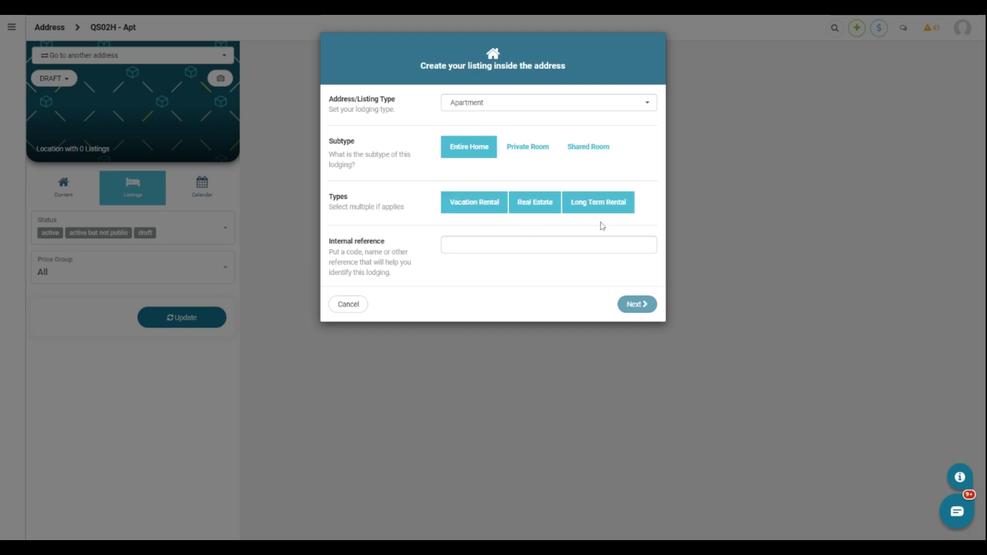
pyautogui.click(591, 208)
pyautogui.click(546, 208)
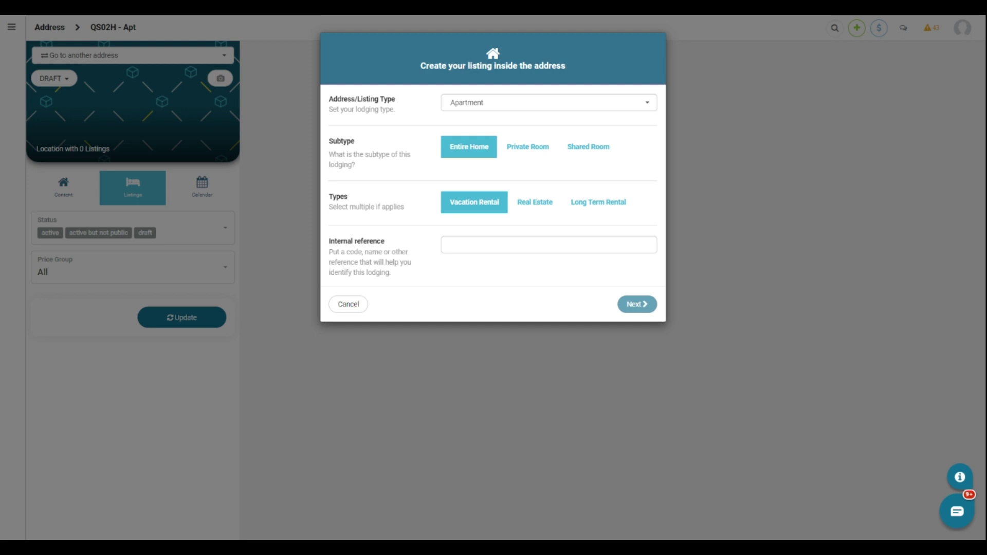
# - Enter Apartment 201 as the listing's internal reference and continue with its creation
pyautogui.click(548, 245)
pyautogui.write('A')
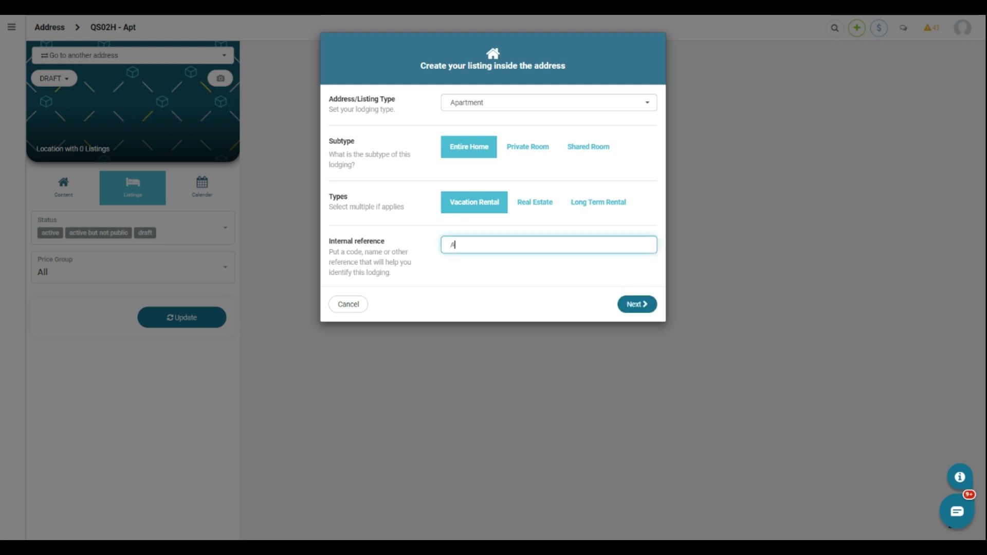
pyautogui.write('partment 201')
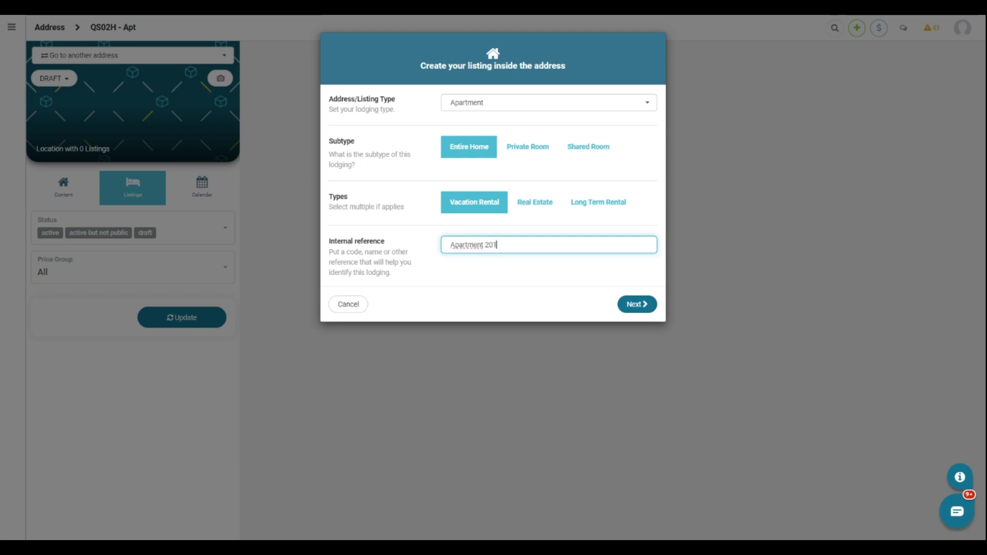
pyautogui.click(636, 305)
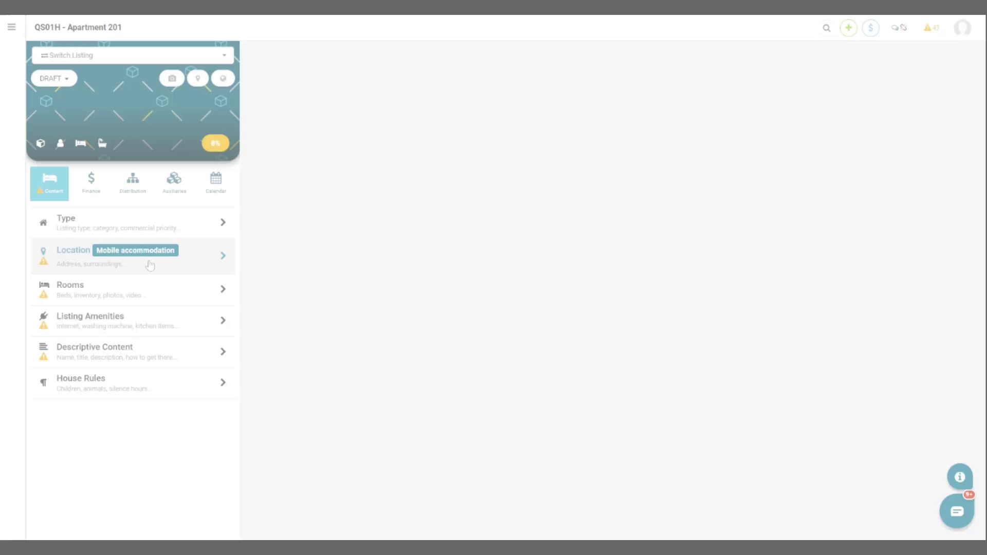
# - Enter 201 as the additional address information in Apartment 201's location settings
pyautogui.click(150, 265)
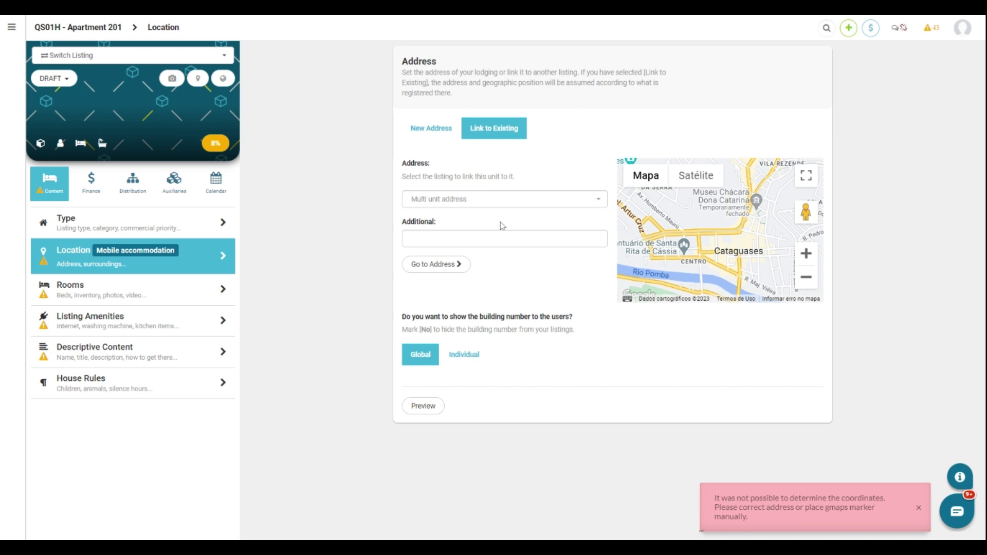
pyautogui.click(481, 238)
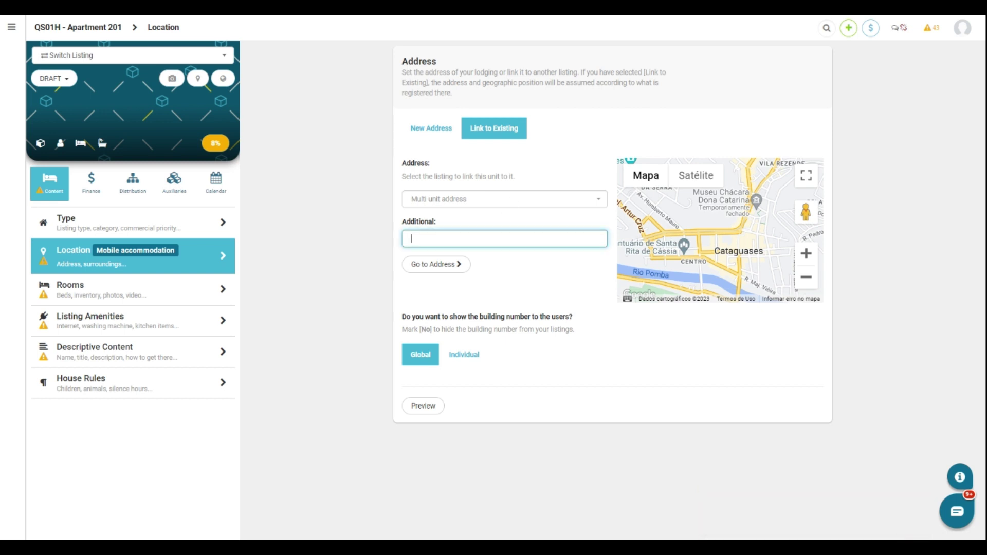
pyautogui.write('201')
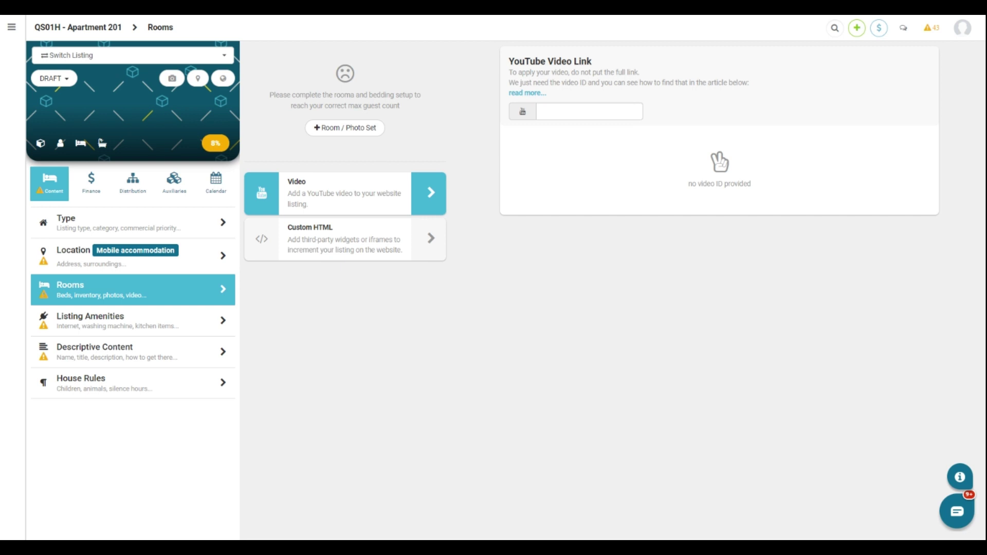
# - Add and save a Suite with one double bed, and start another room / photo set
pyautogui.click(335, 133)
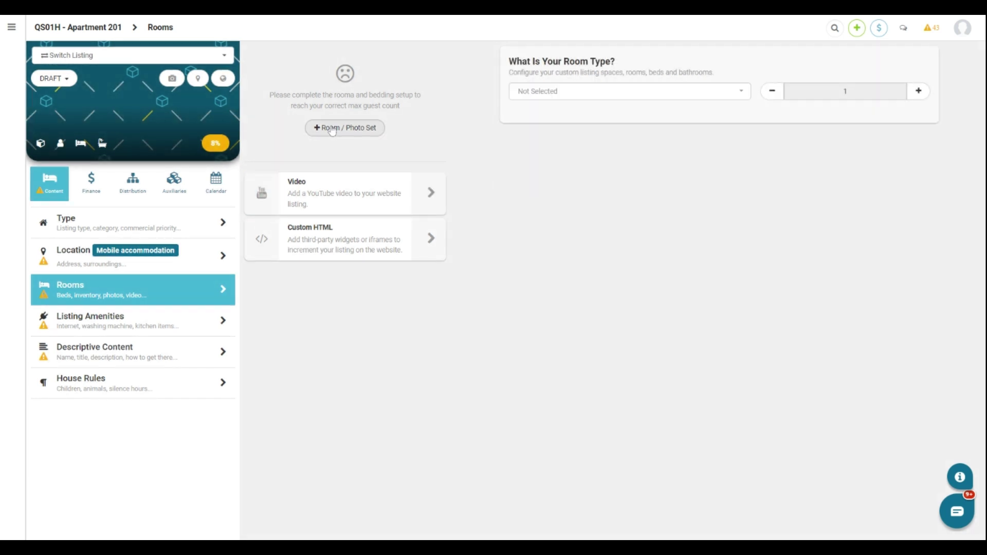
pyautogui.click(599, 95)
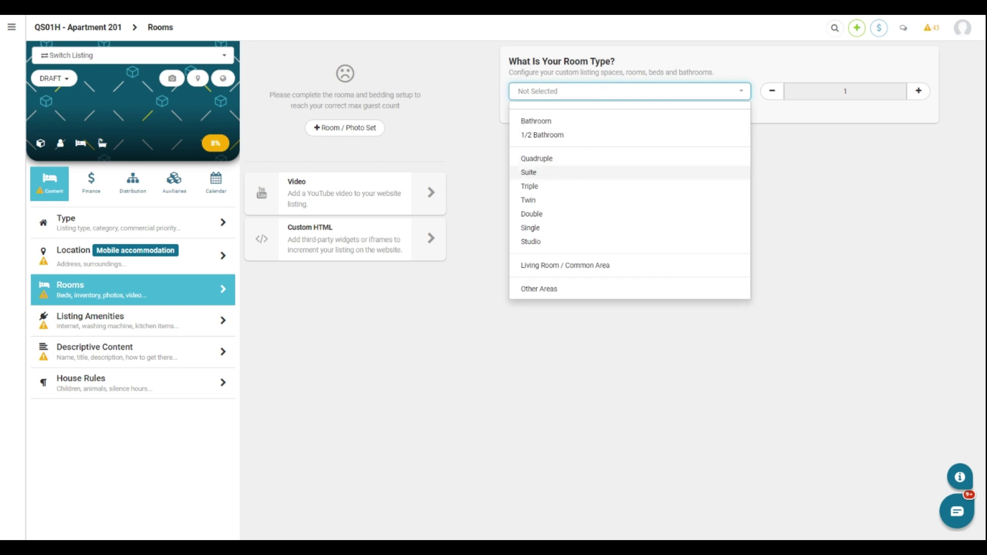
pyautogui.click(548, 172)
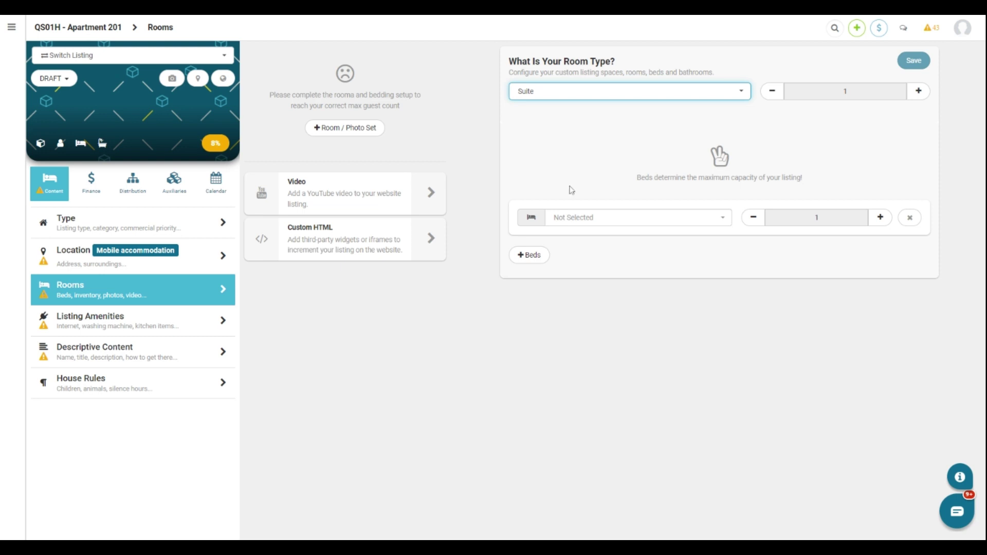
pyautogui.click(596, 218)
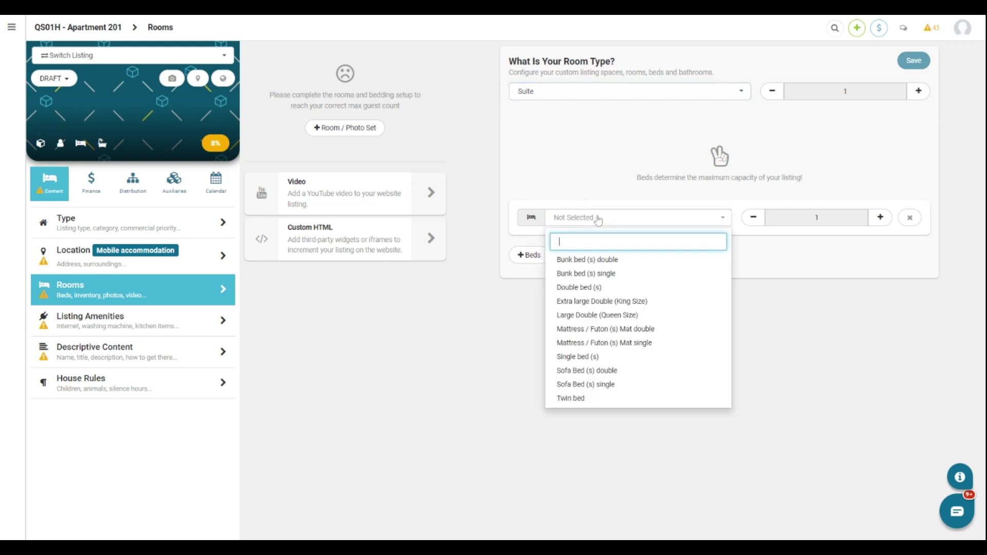
pyautogui.click(599, 291)
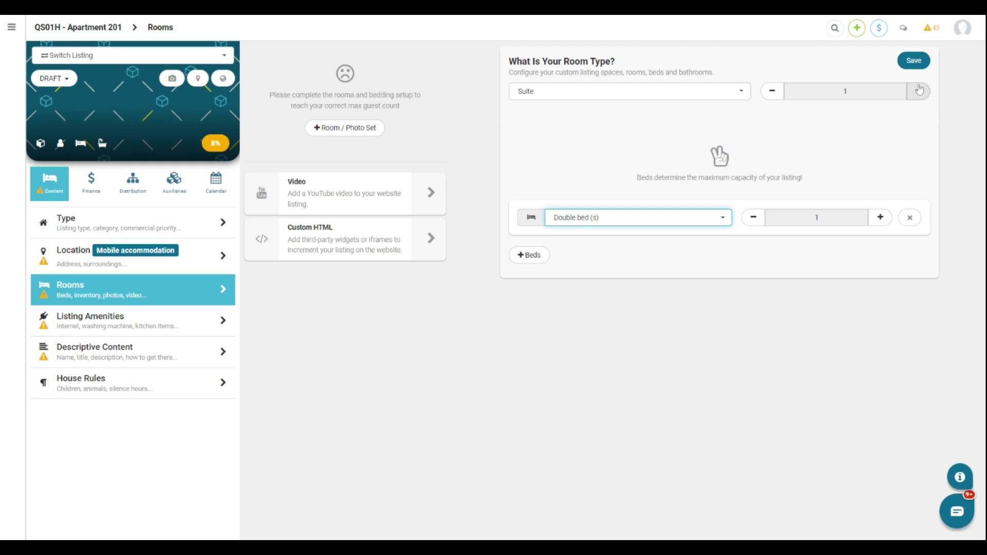
pyautogui.click(917, 61)
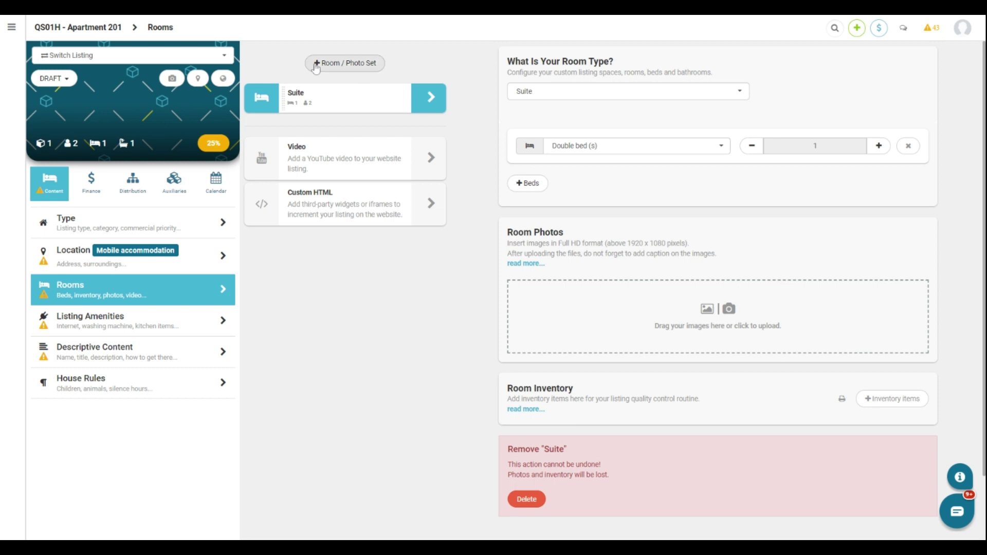
pyautogui.click(344, 65)
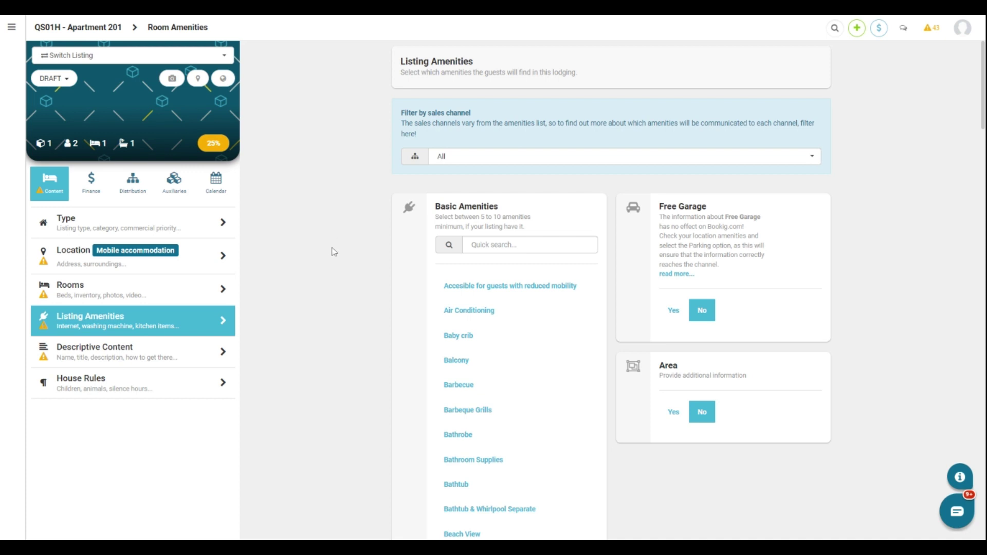
# - Save Barbeque Grills and Air Conditioning as basic amenities, and set Free Garage and Area to Yes
pyautogui.click(470, 407)
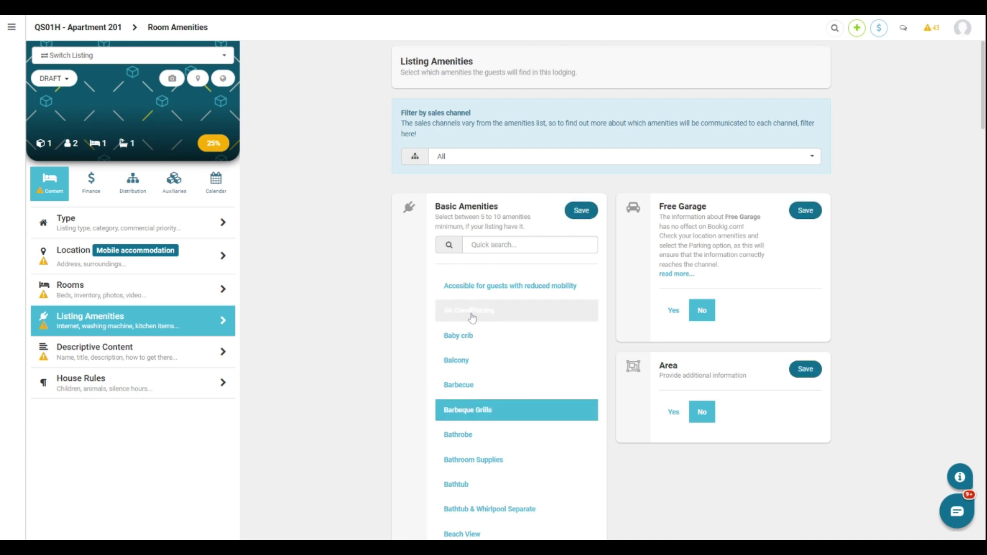
pyautogui.click(469, 314)
pyautogui.click(583, 210)
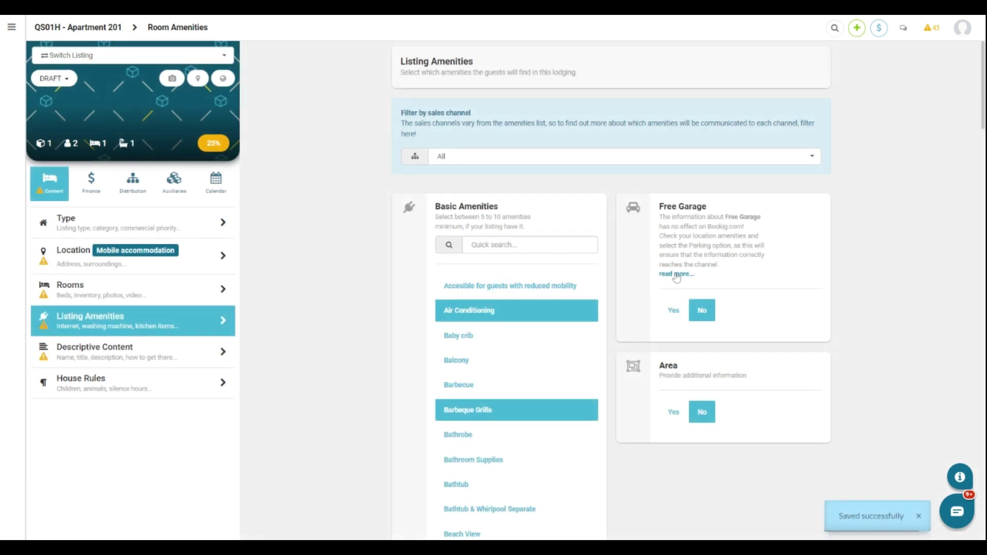
pyautogui.click(678, 311)
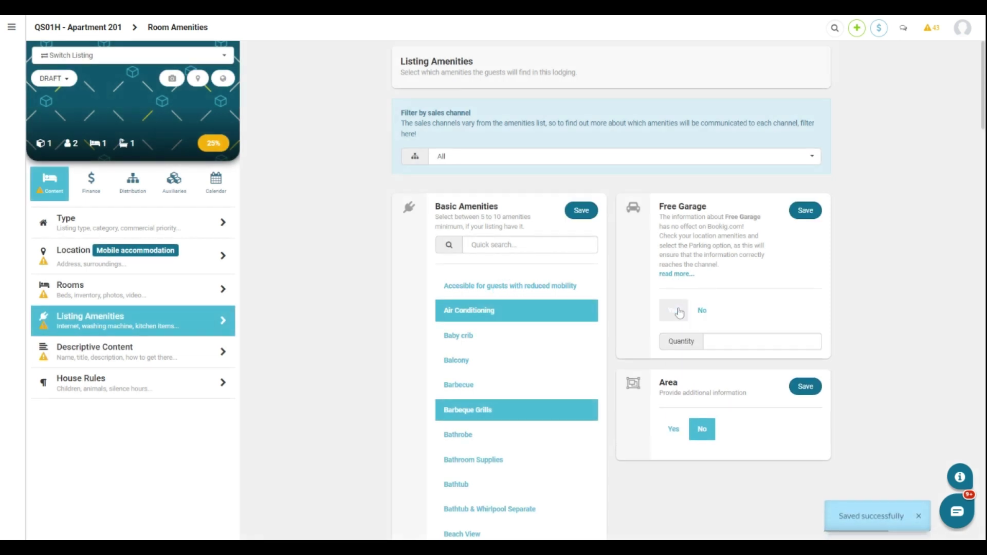
pyautogui.click(674, 430)
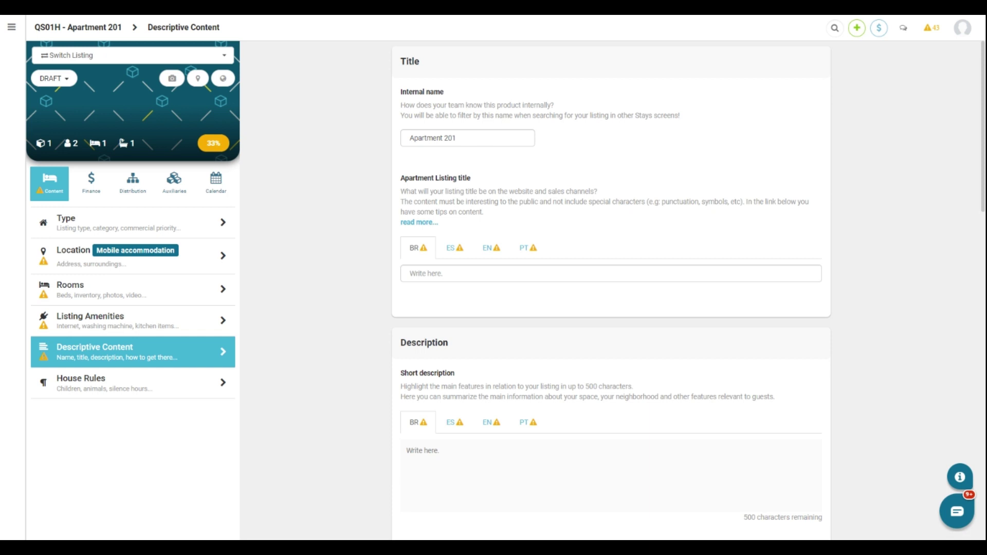
# - Enter "exa" as the BR short description in the descriptive content and save it
pyautogui.scroll(-5, 461, 300)
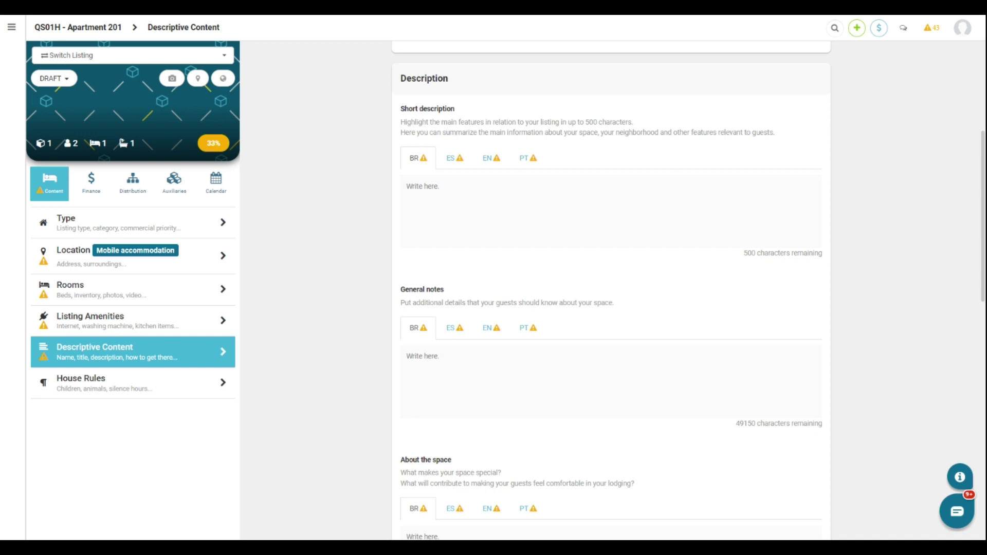
pyautogui.write('exa')
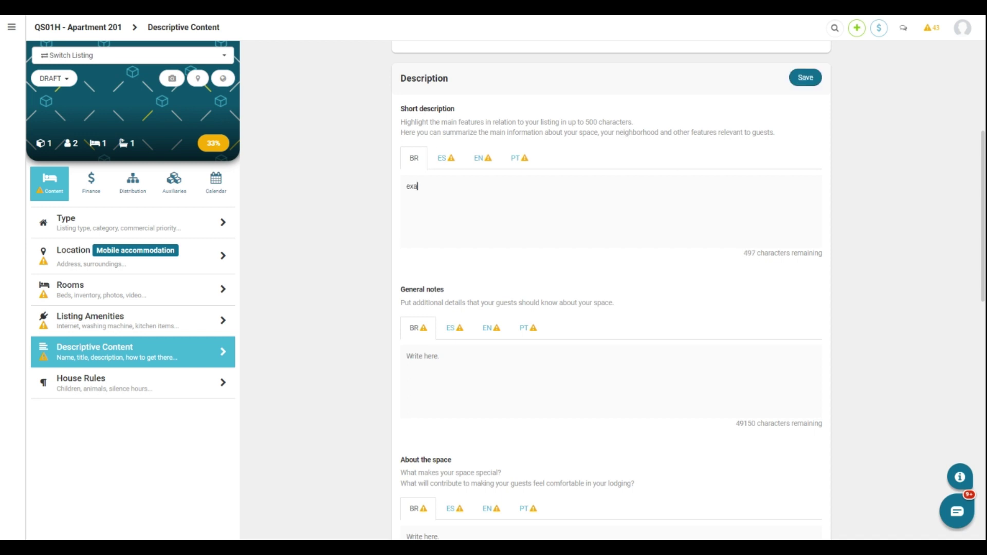
pyautogui.click(806, 77)
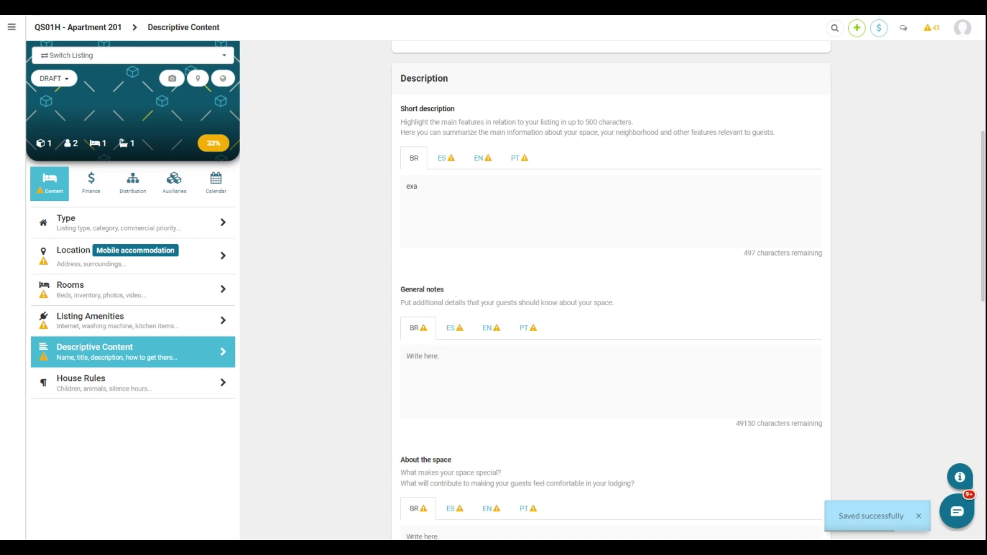
# - Look through the remaining description fields, down to host interaction and the custom fields
pyautogui.scroll(-5, 404, 240)
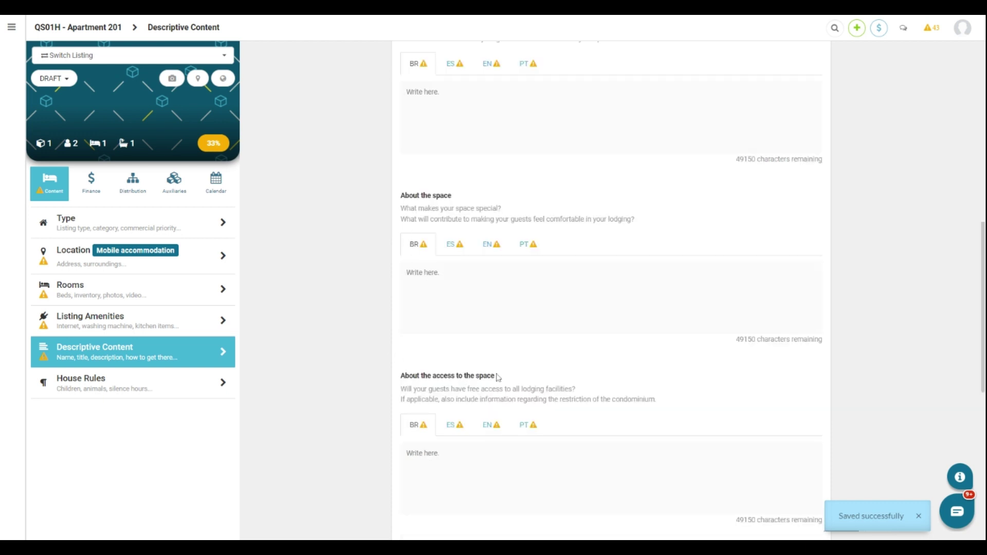
pyautogui.scroll(-5, 497, 377)
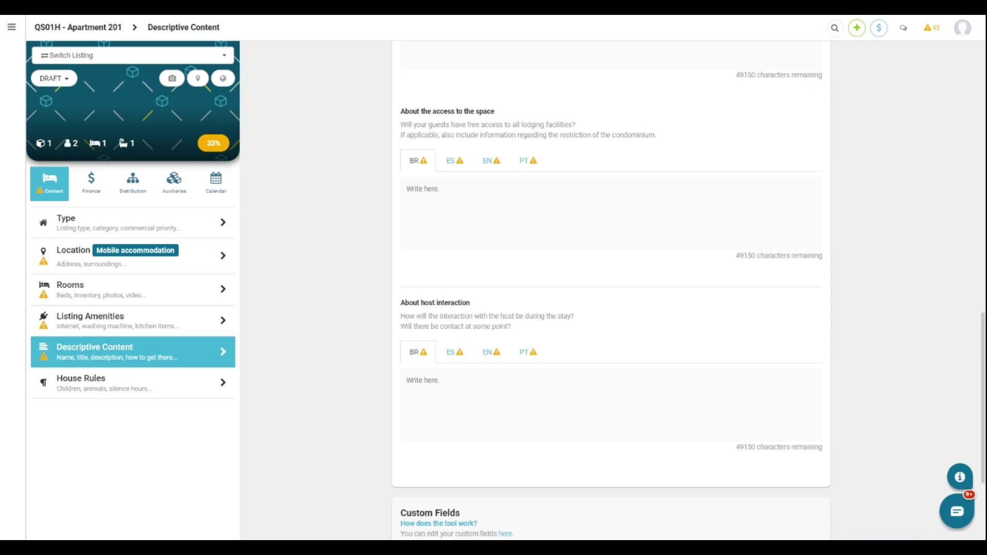
pyautogui.scroll(-3, 611, 288)
pyautogui.moveTo(401, 152); pyautogui.dragTo(594, 166)
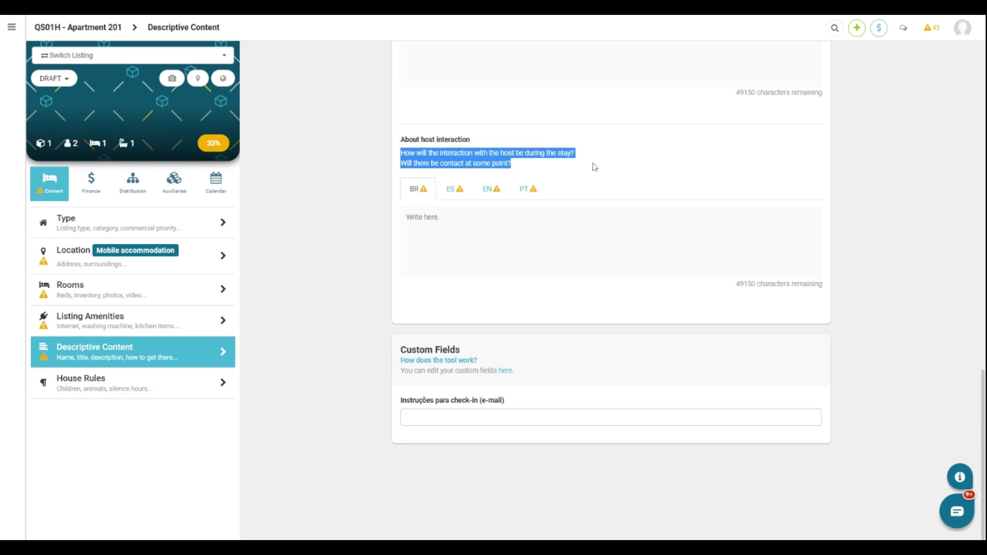
pyautogui.click(594, 166)
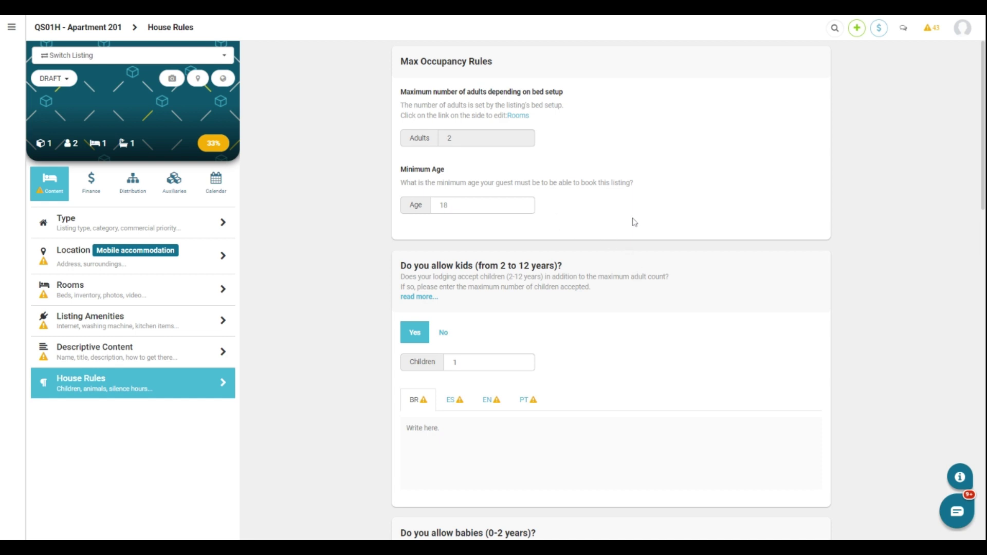
# - Keep kids from 2 to 12 years allowed in the house rules, set Children to 0 and save
pyautogui.scroll(-3, 611, 288)
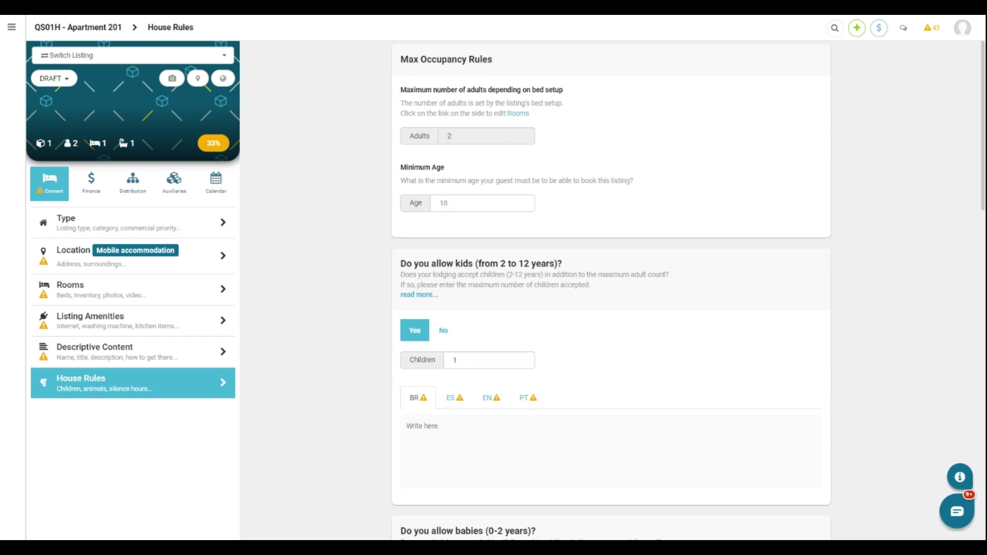
pyautogui.scroll(-1, 611, 288)
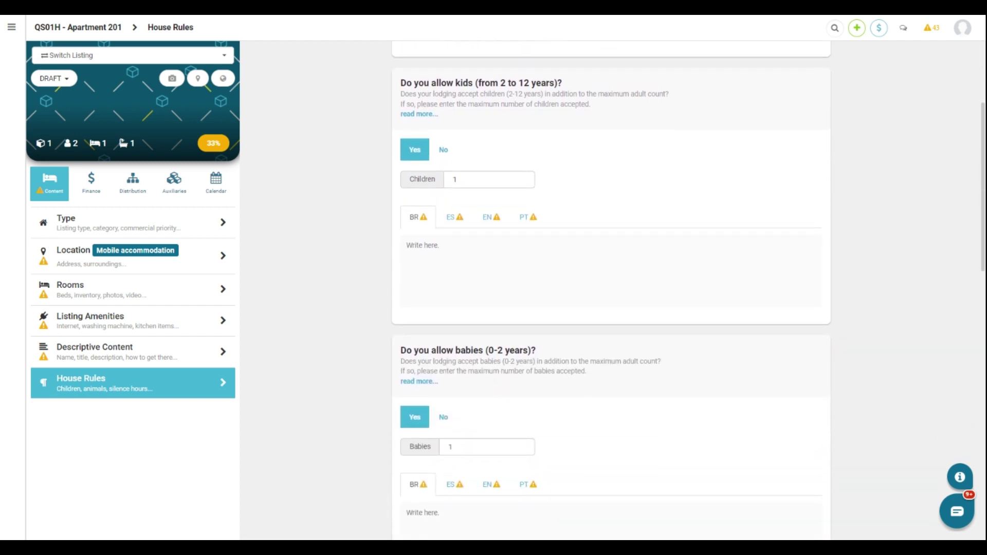
pyautogui.doubleClick(466, 350)
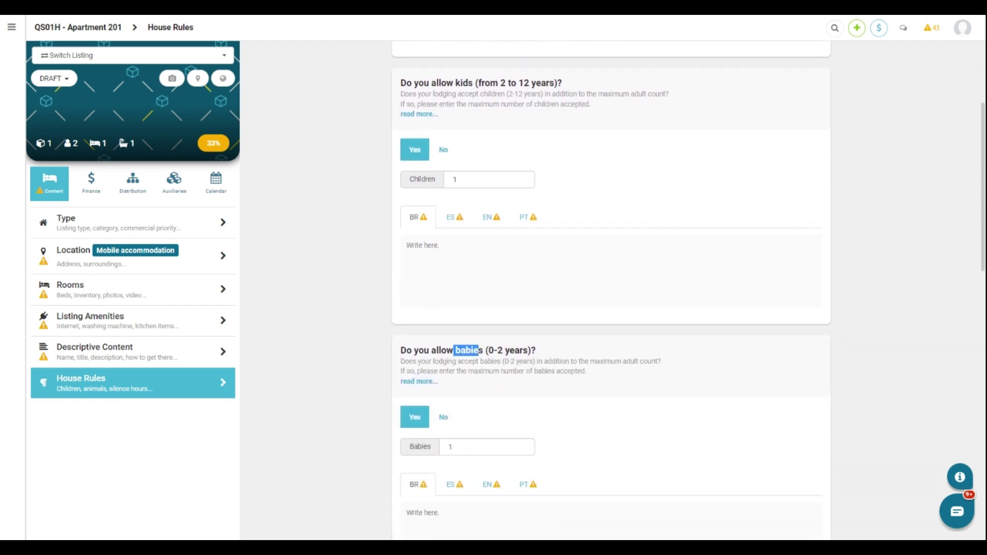
pyautogui.click(495, 319)
pyautogui.click(415, 150)
pyautogui.click(488, 180)
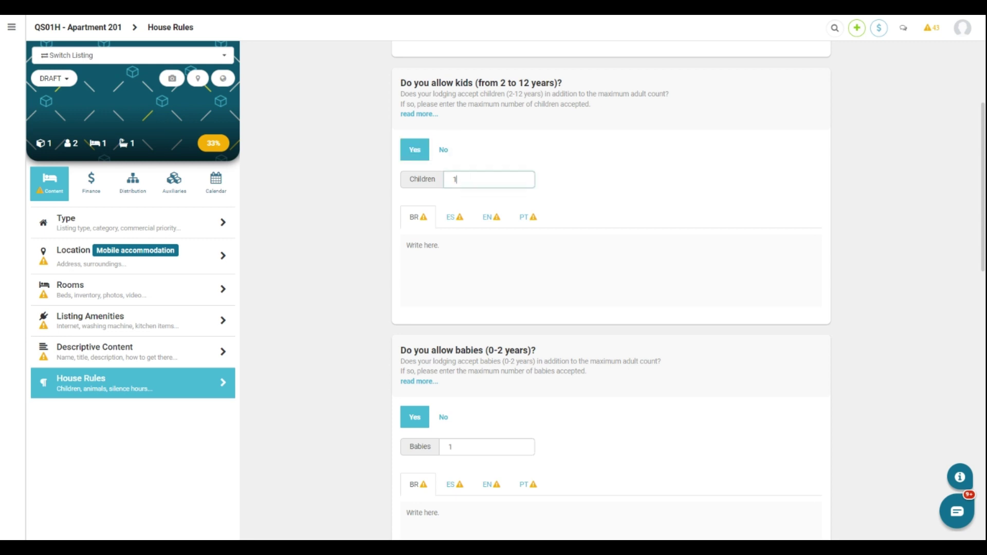
pyautogui.press('BackSpace')
pyautogui.write('0')
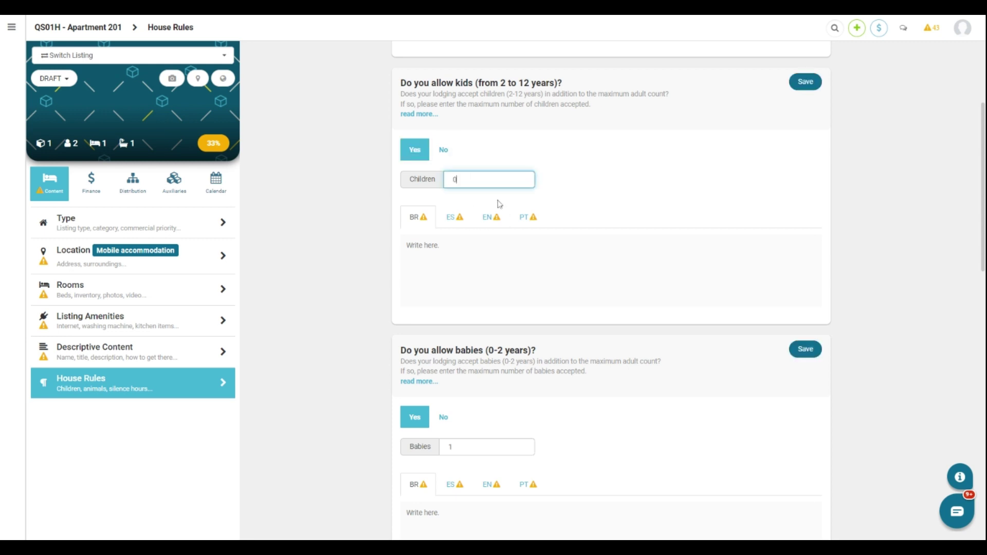
pyautogui.click(806, 82)
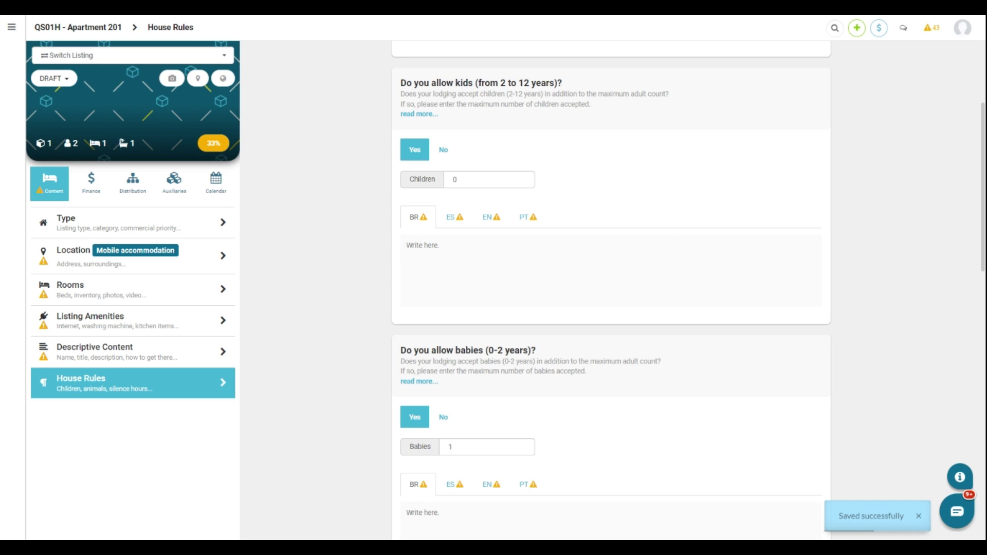
# - Look through the rules on babies, cribs, smoking, pets, events and quiet hours, down to the additional rules
pyautogui.scroll(-3, 611, 280)
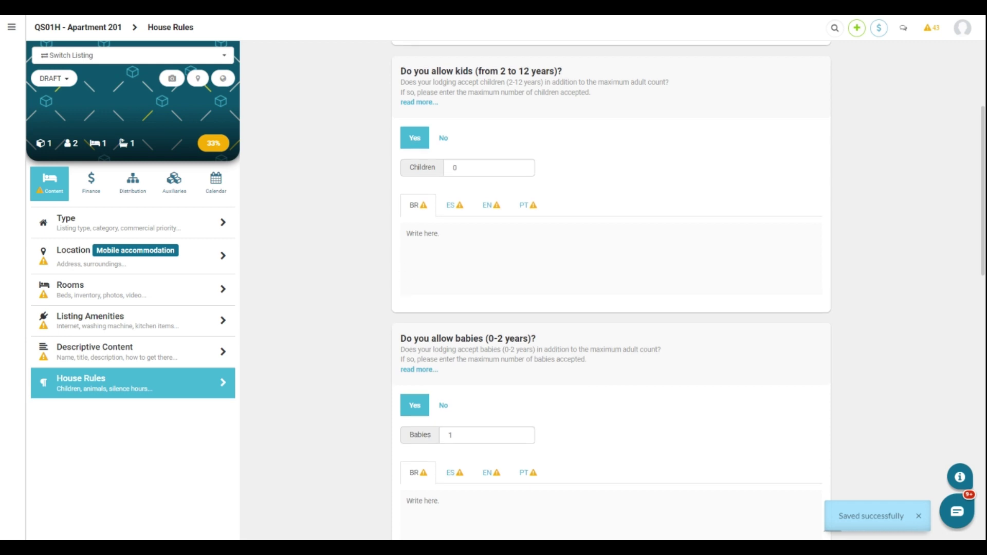
pyautogui.scroll(-7, 612, 290)
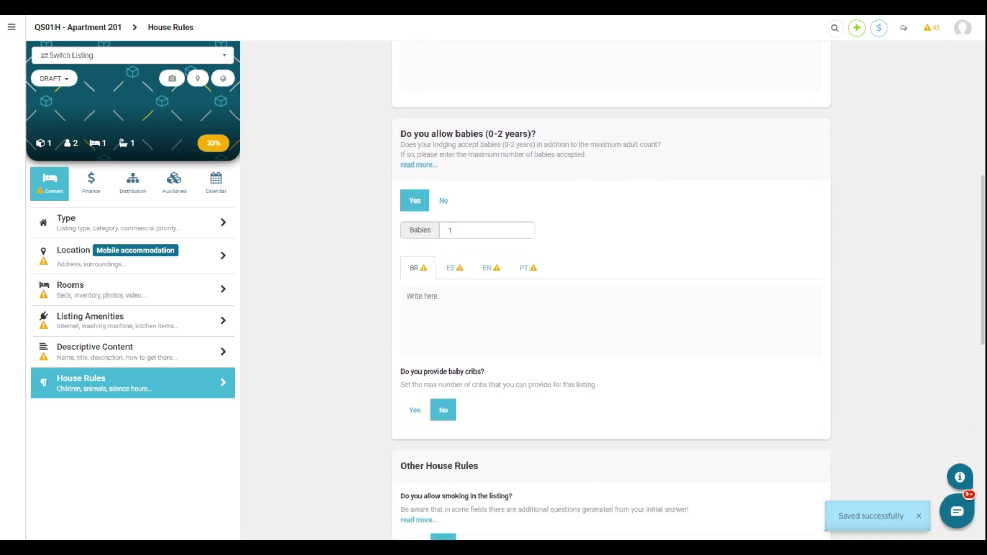
pyautogui.scroll(-2, 611, 290)
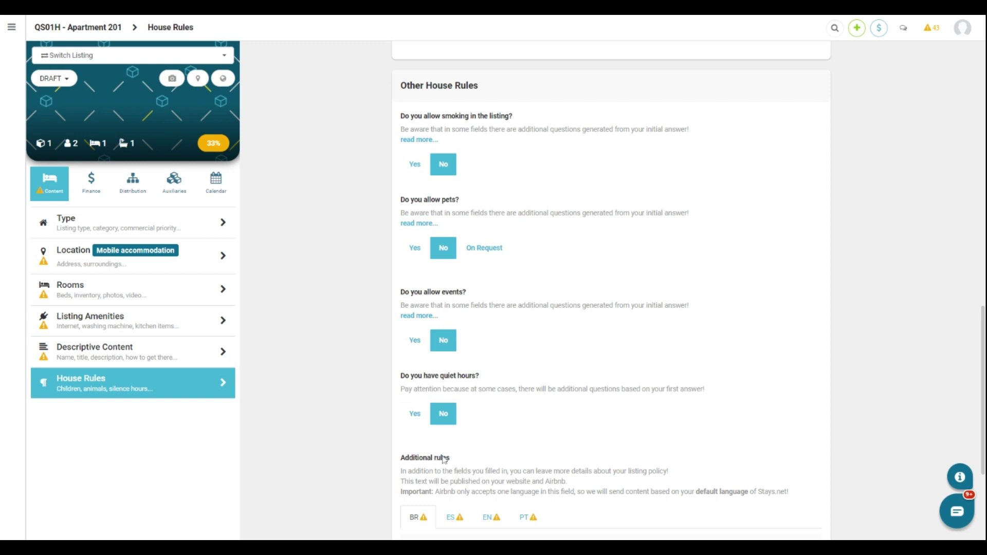
pyautogui.scroll(-3, 529, 436)
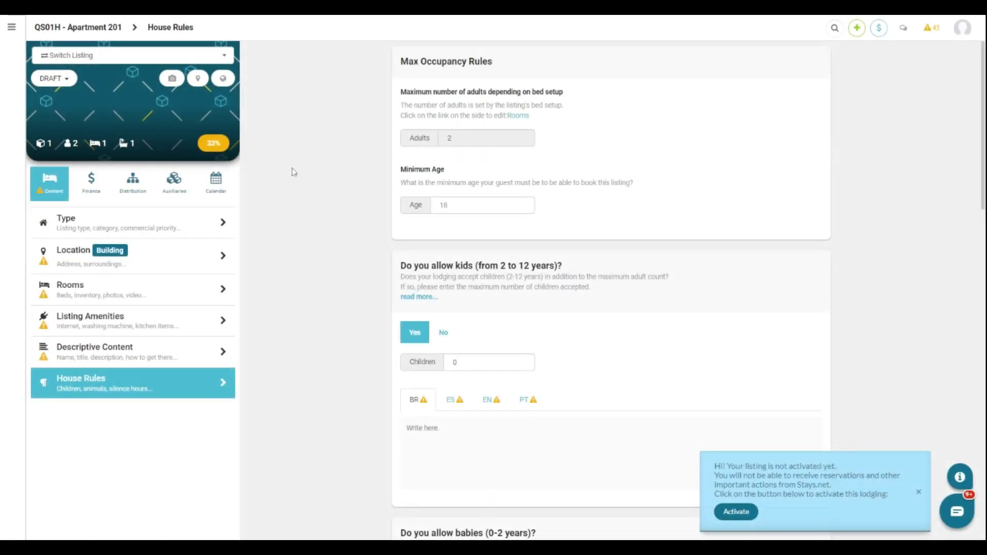
# - Set the kitchen photo as the listing's main image and change the listing status to Active
pyautogui.click(172, 78)
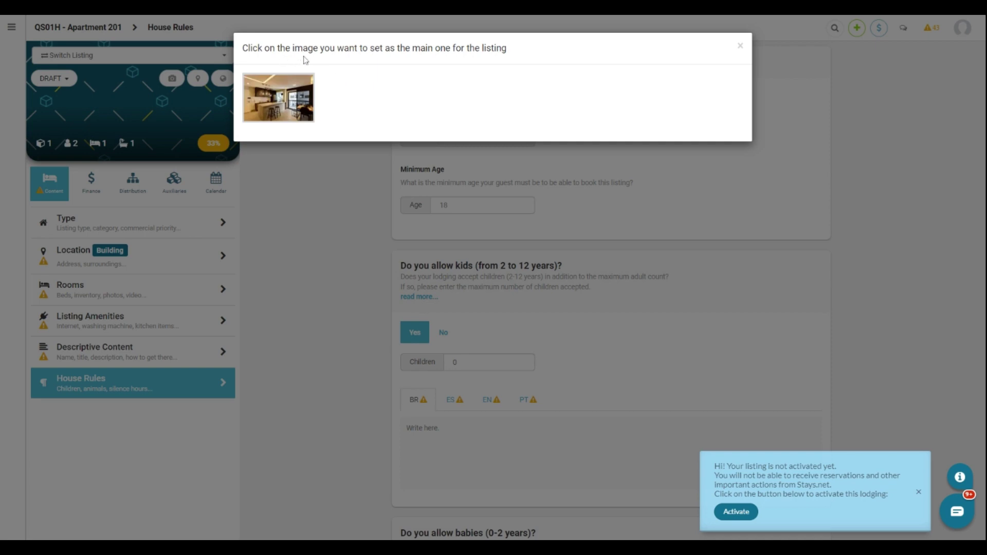
pyautogui.click(302, 105)
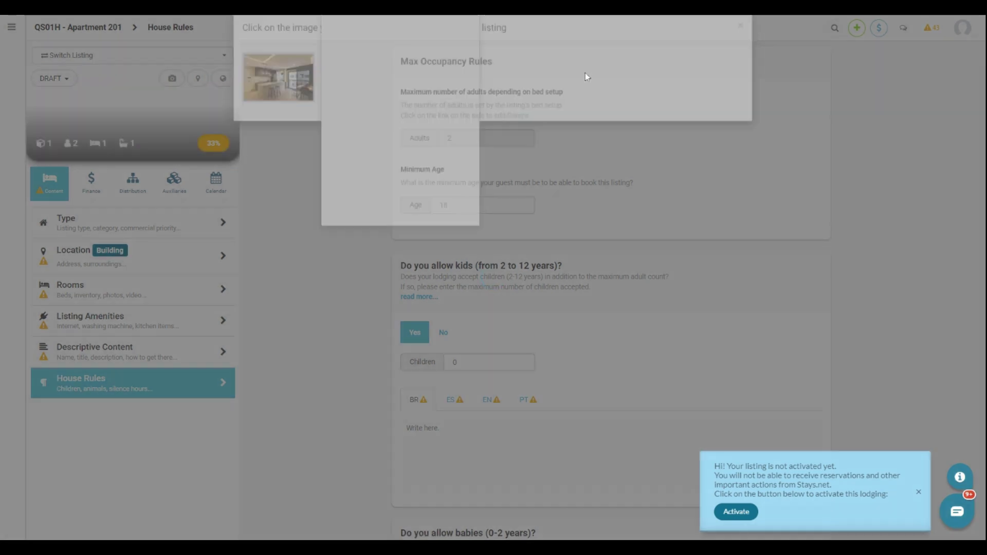
pyautogui.click(53, 80)
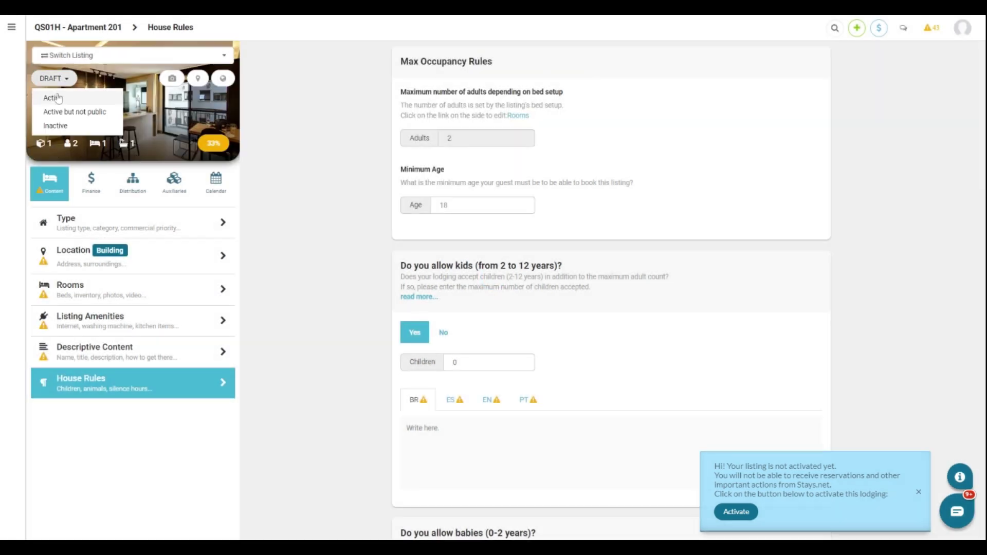
pyautogui.click(59, 98)
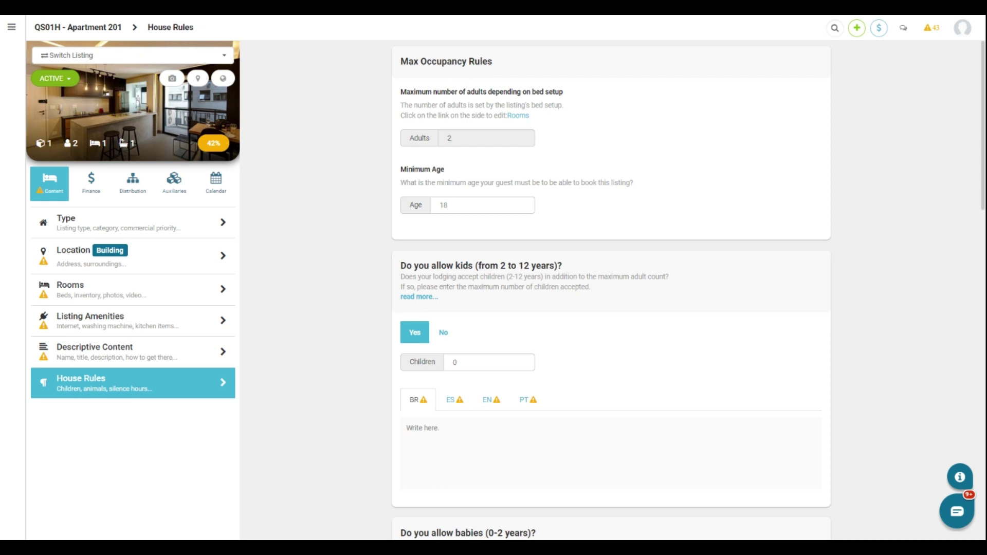
# - Open the Listing Content Score and review its checklist of OTA requirements, from Title down to Booking.com Amenity
pyautogui.click(215, 146)
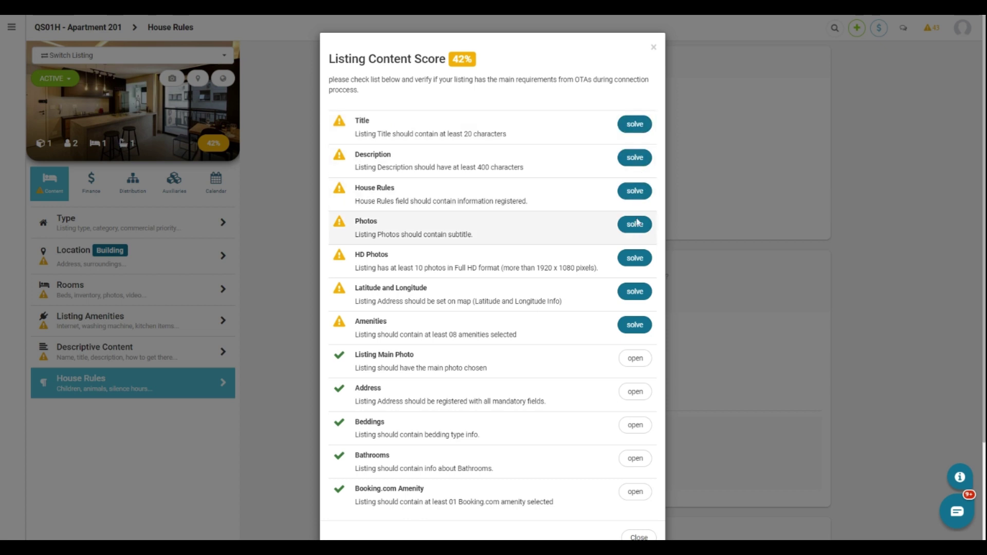
pyautogui.scroll(-2, 596, 336)
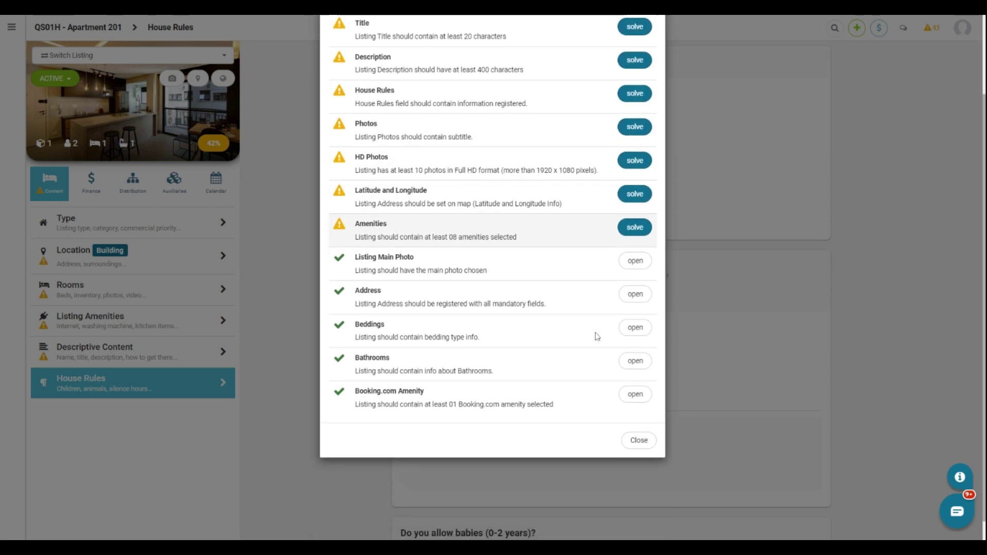
pyautogui.scroll(2, 597, 336)
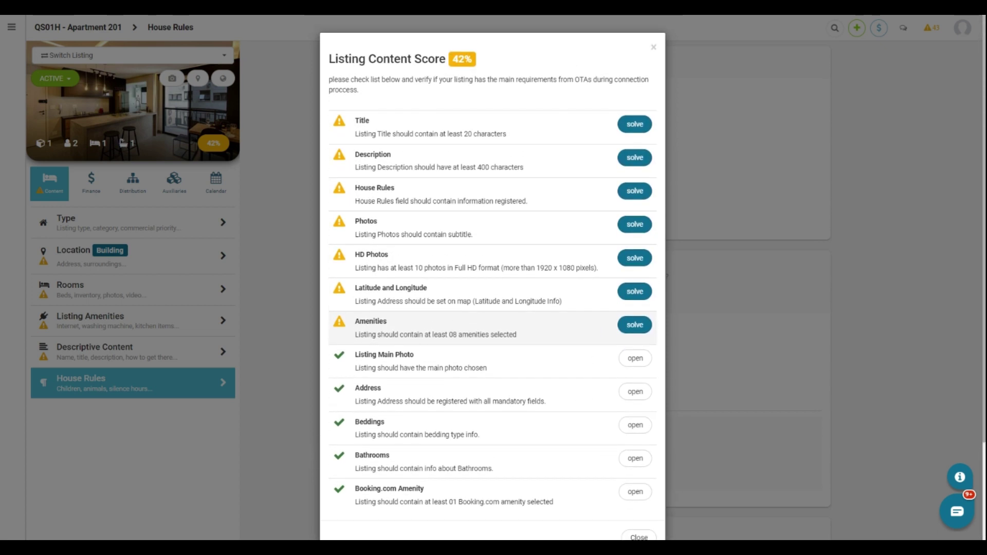